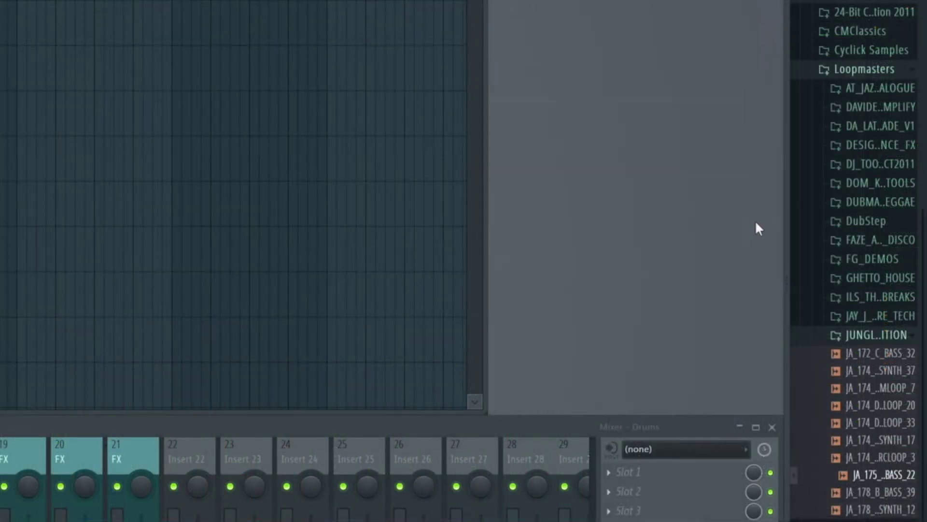
# - Load the JA_175_A_BASS_22 bass loop from the Browser into the Edison audio editor
pyautogui.moveTo(865, 481); pyautogui.dragTo(870, 480)
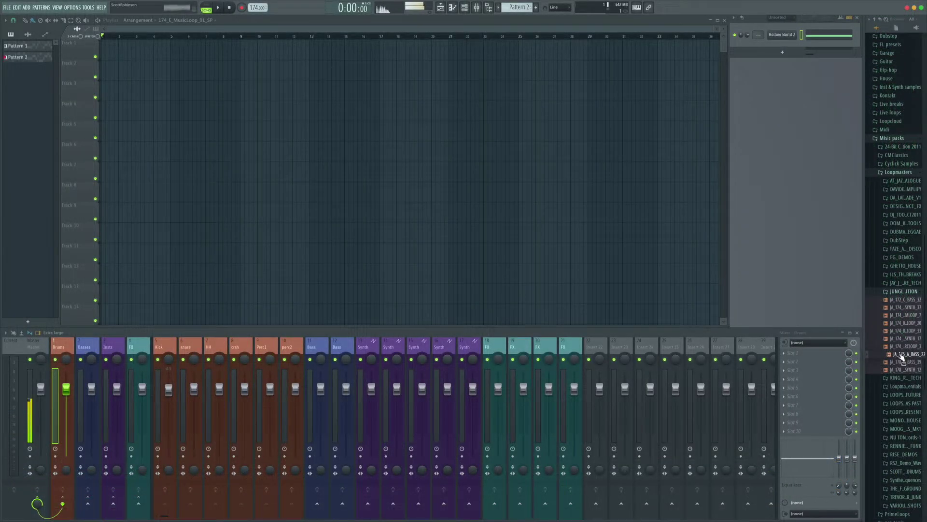
pyautogui.moveTo(901, 357); pyautogui.dragTo(902, 357)
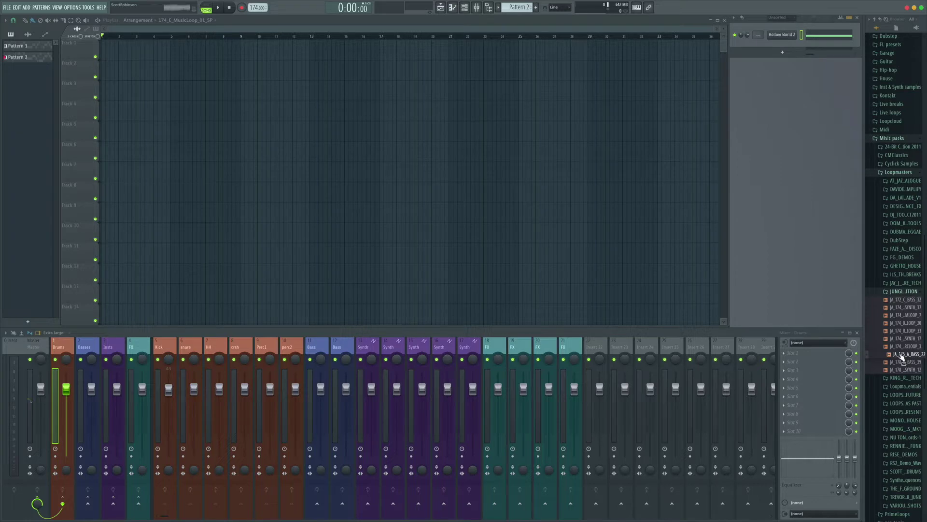
pyautogui.rightClick(901, 356)
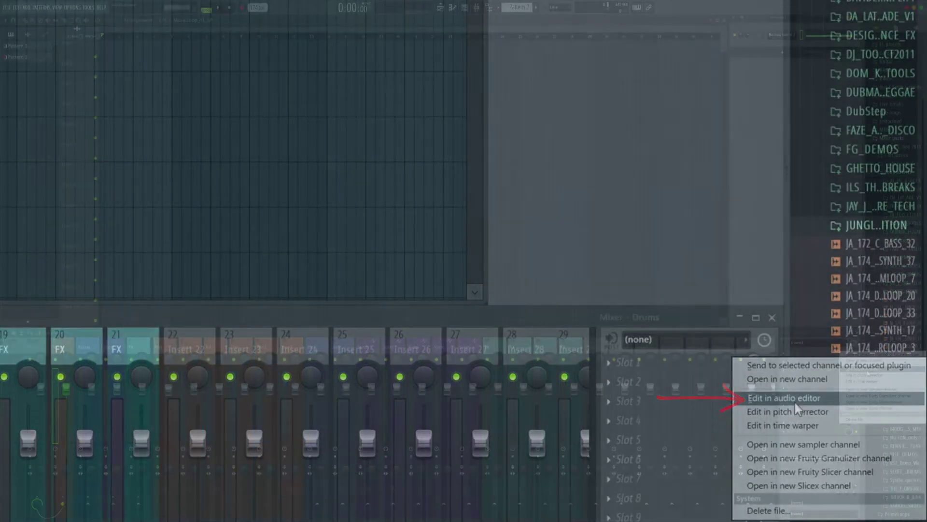
pyautogui.click(792, 399)
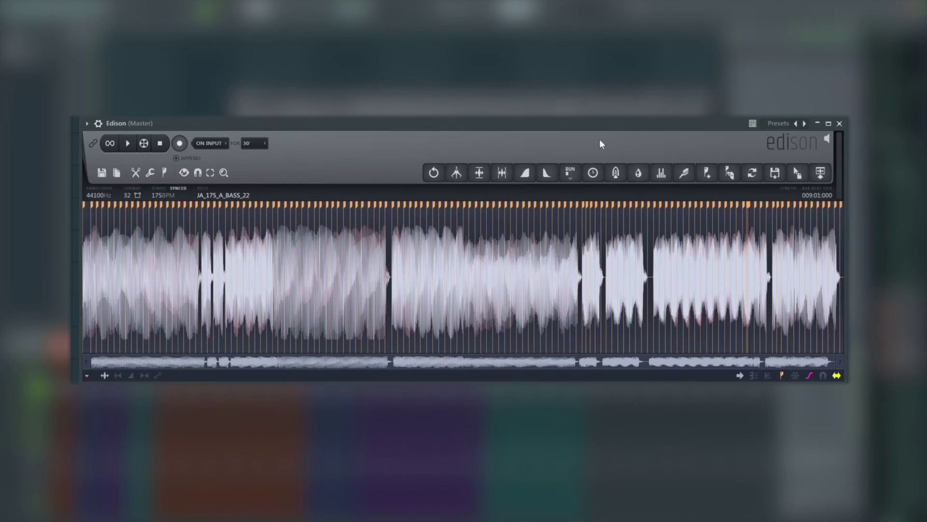
# - Run Detect pitch regions in Edison to slice the bass loop into note-labelled regions like A2 and G3
pyautogui.click(166, 175)
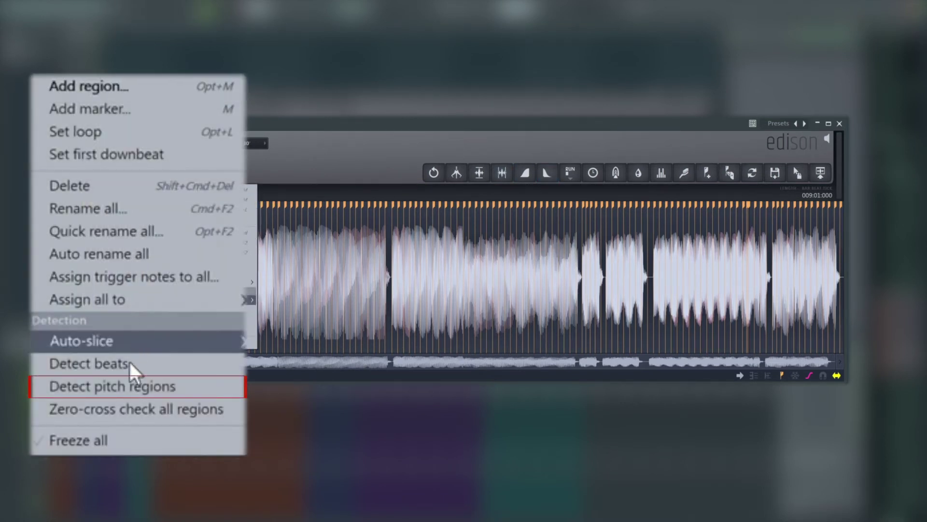
pyautogui.click(159, 391)
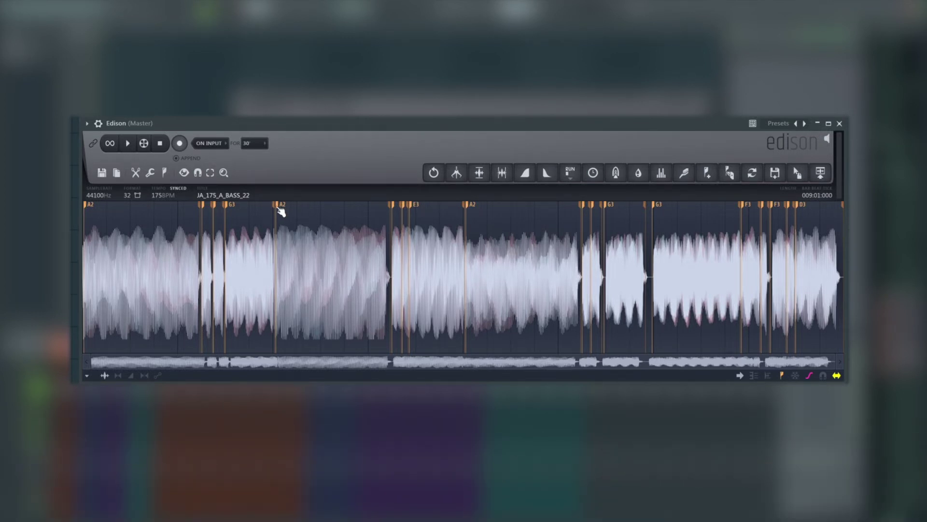
pyautogui.click(152, 174)
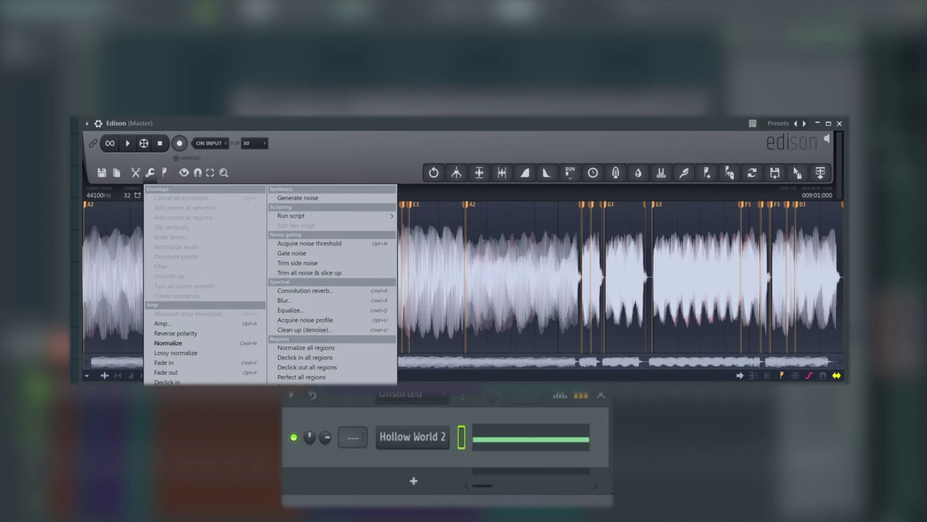
pyautogui.press('Escape')
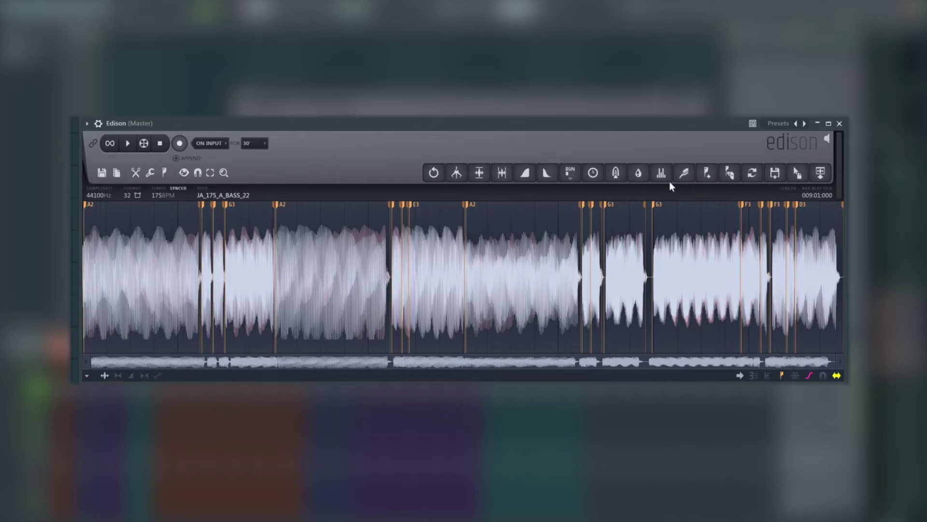
# - Close Edison and bring up the Hollow World 2 piano roll with the extracted bass notes
pyautogui.click(839, 124)
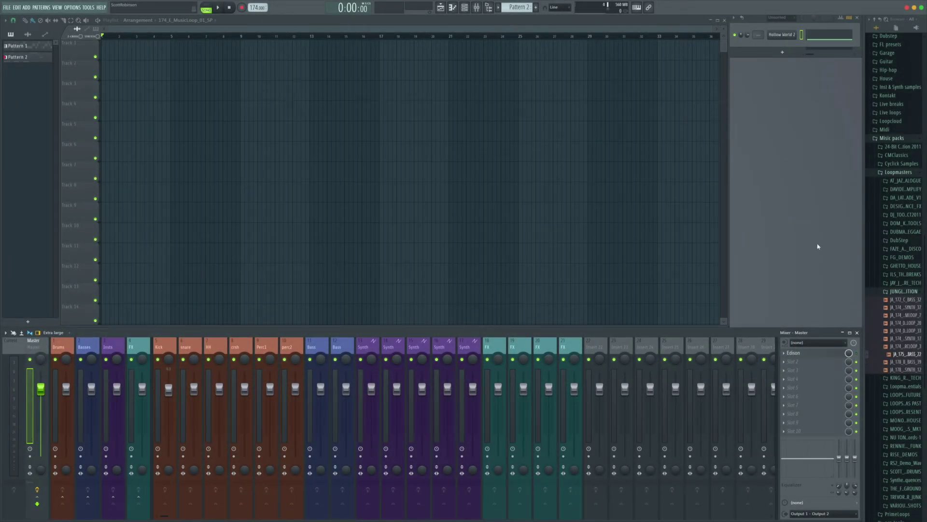
pyautogui.click(452, 7)
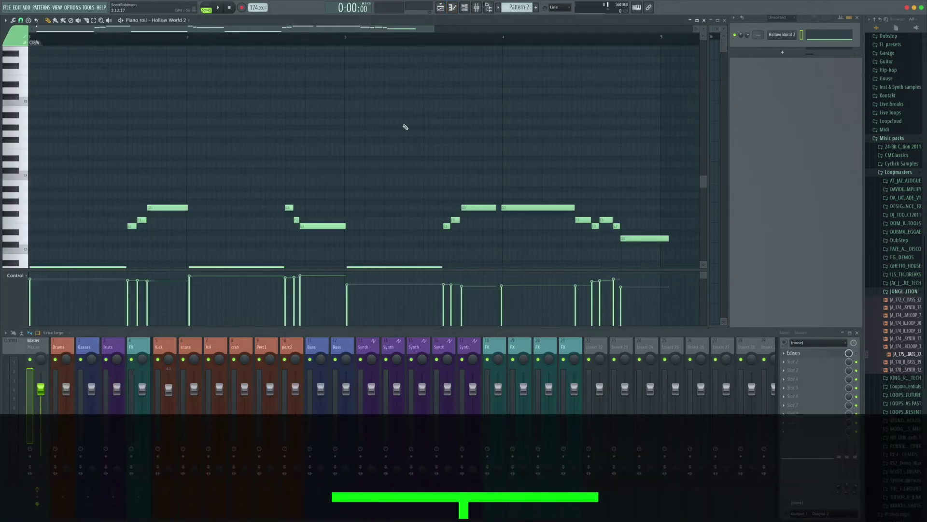
pyautogui.scroll(-2, 406, 127)
pyautogui.scroll(-2, 404, 126)
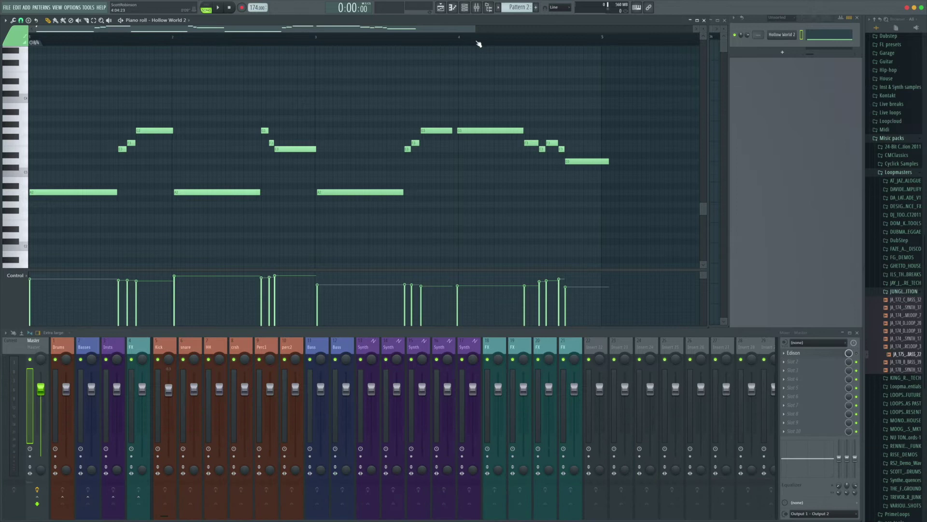
pyautogui.moveTo(475, 30); pyautogui.dragTo(379, 39)
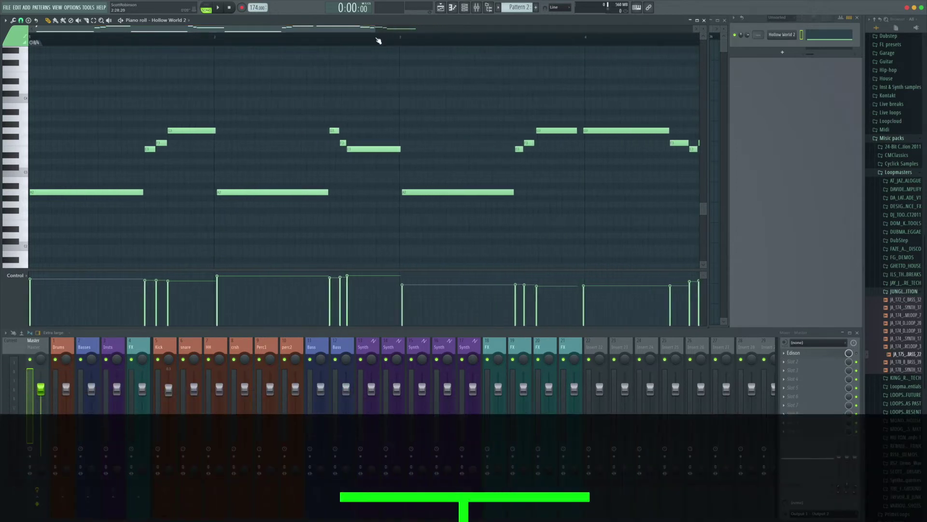
# - Switch to pattern mode and play the melody, then stop
pyautogui.press('l')
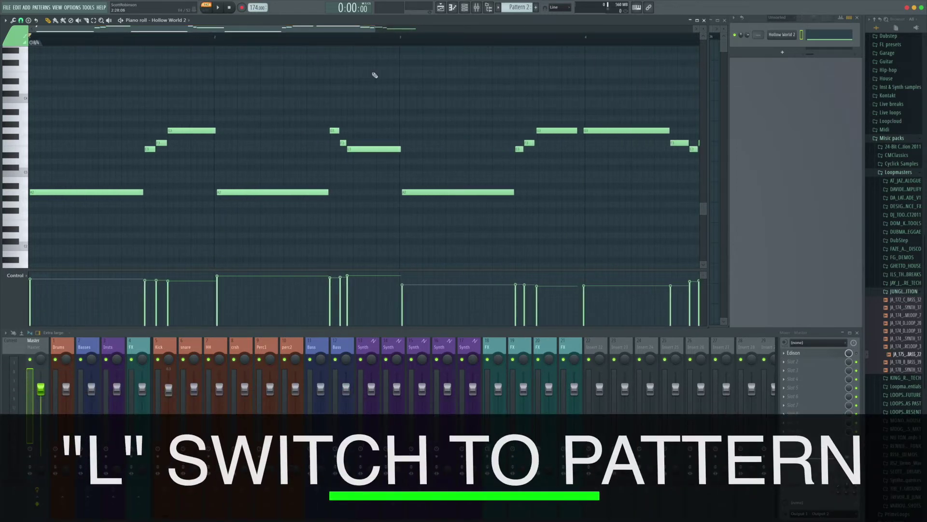
pyautogui.press('space')
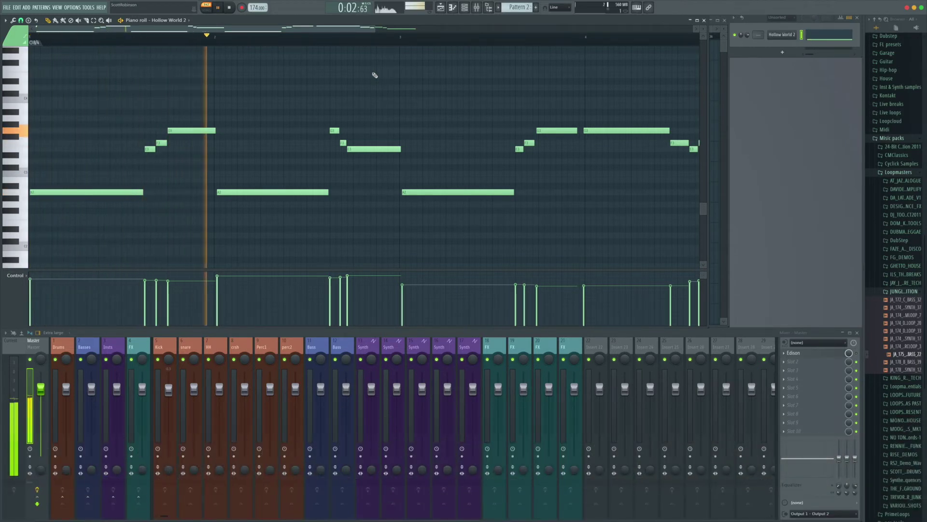
pyautogui.press('space')
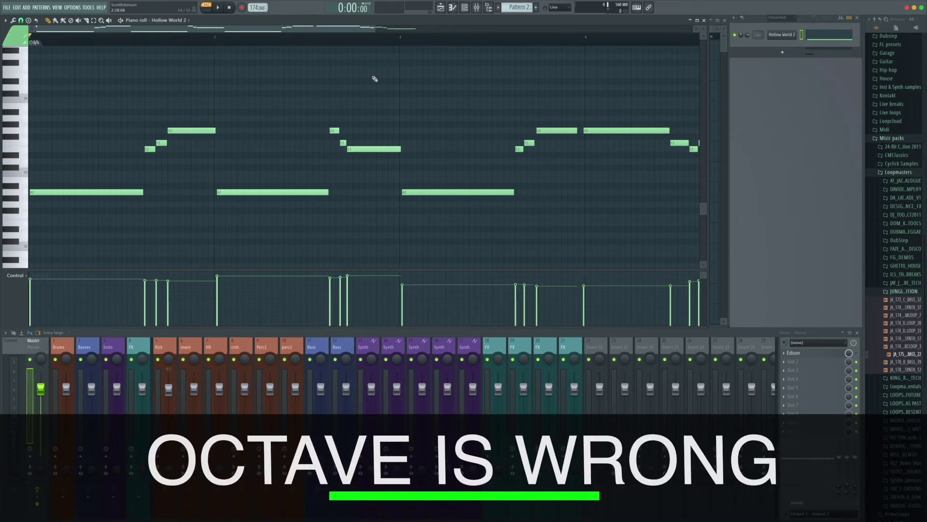
pyautogui.click(781, 35)
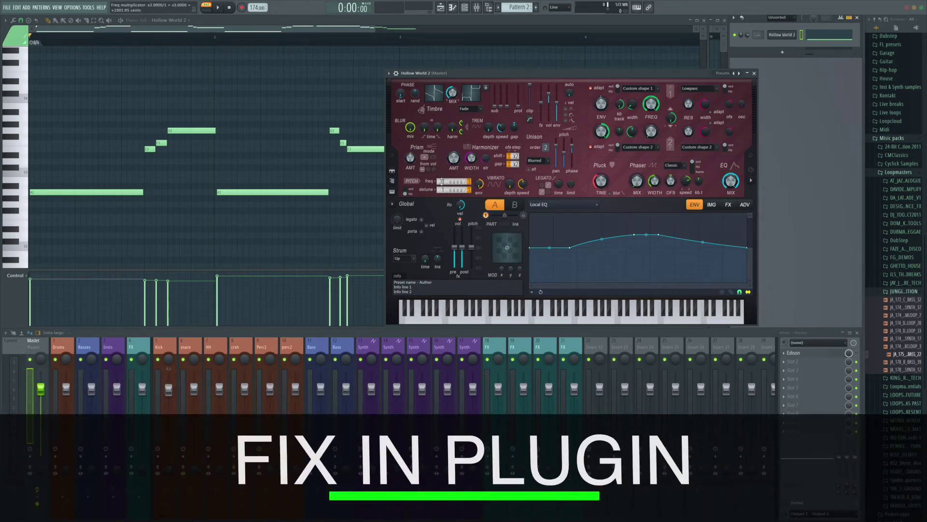
pyautogui.press('space')
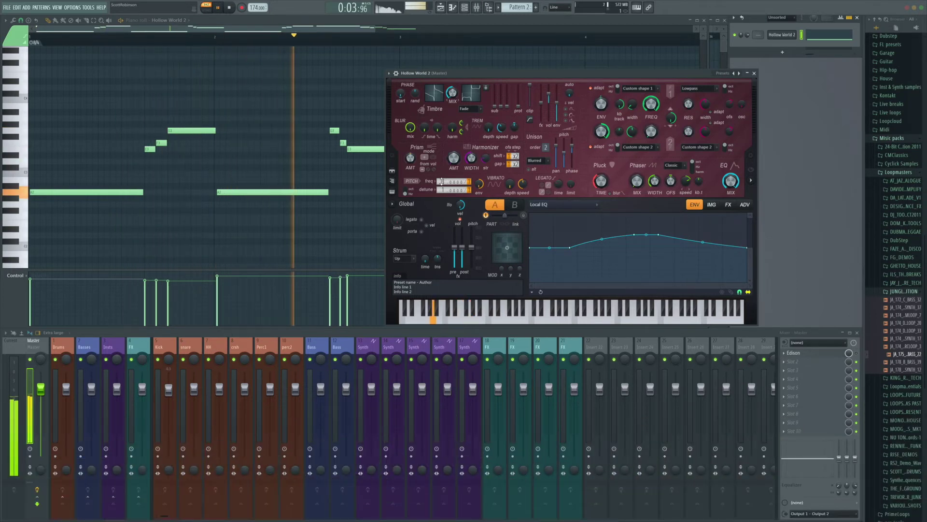
pyautogui.press('space')
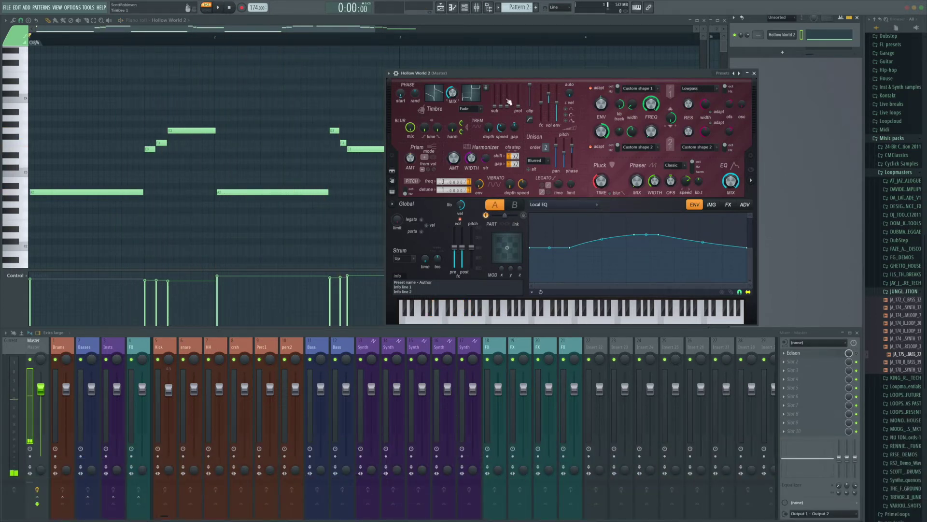
pyautogui.click(753, 72)
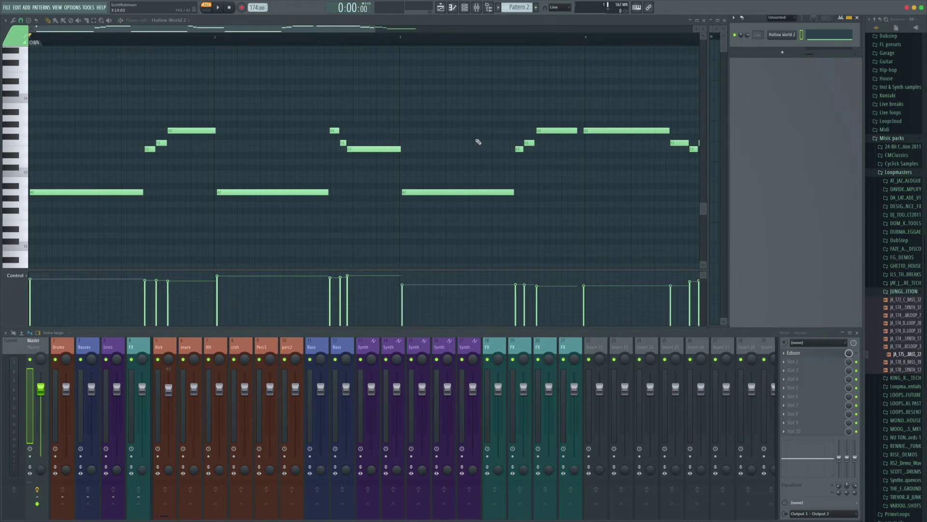
pyautogui.press('super+a')
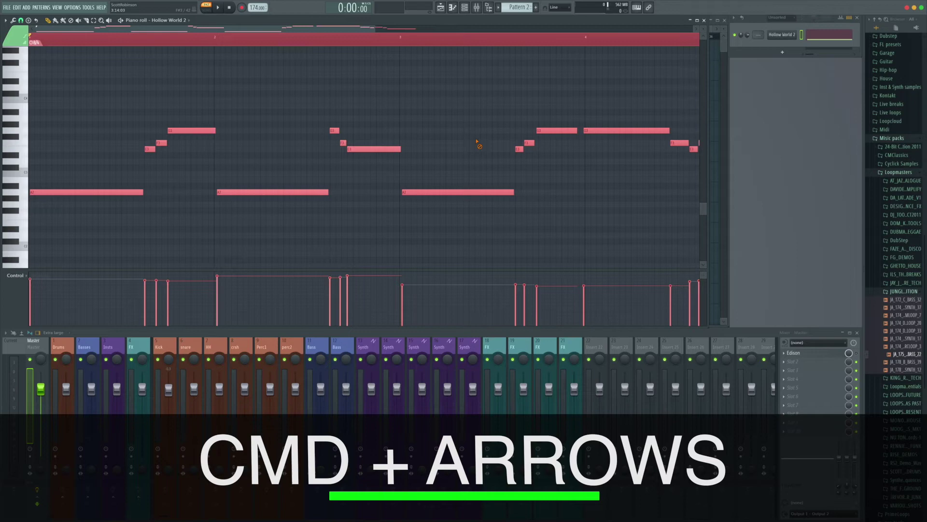
pyautogui.press('super+Up')
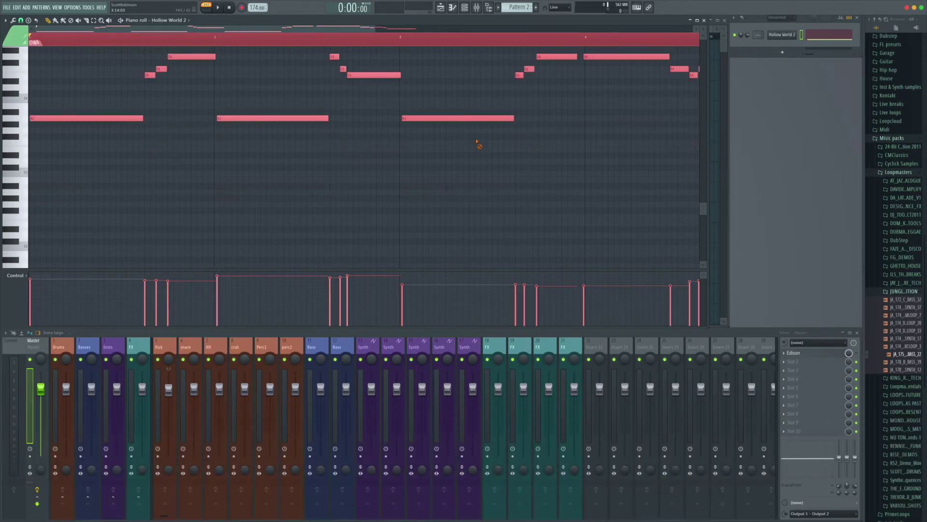
pyautogui.press('space')
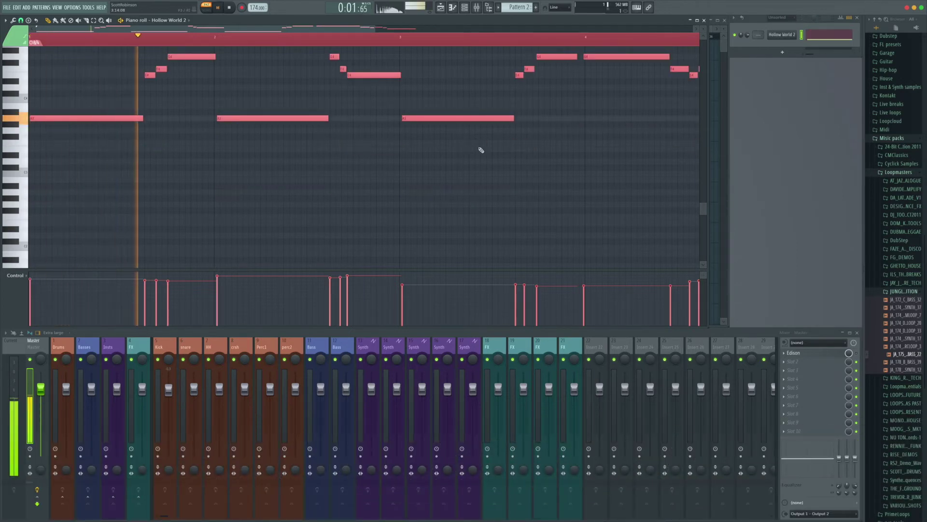
pyautogui.scroll(3, 481, 150)
pyautogui.press('super+d')
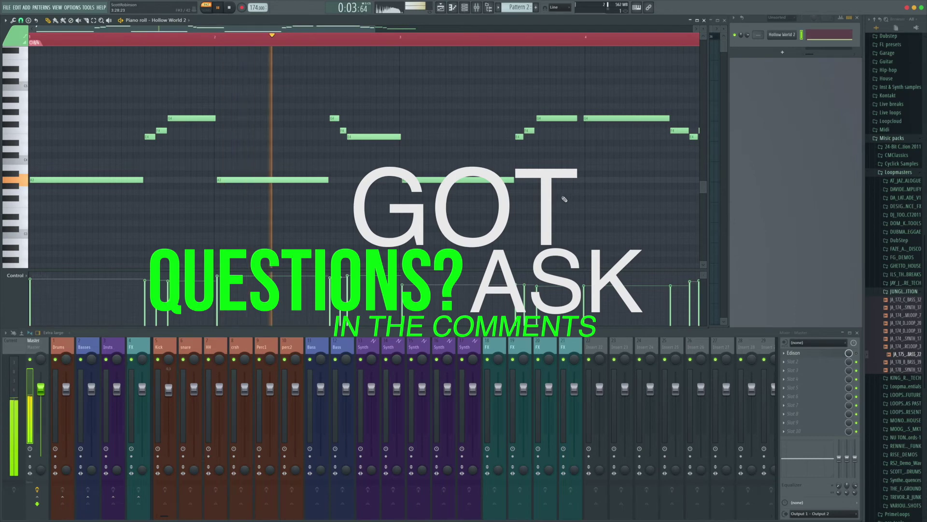
pyautogui.press('space')
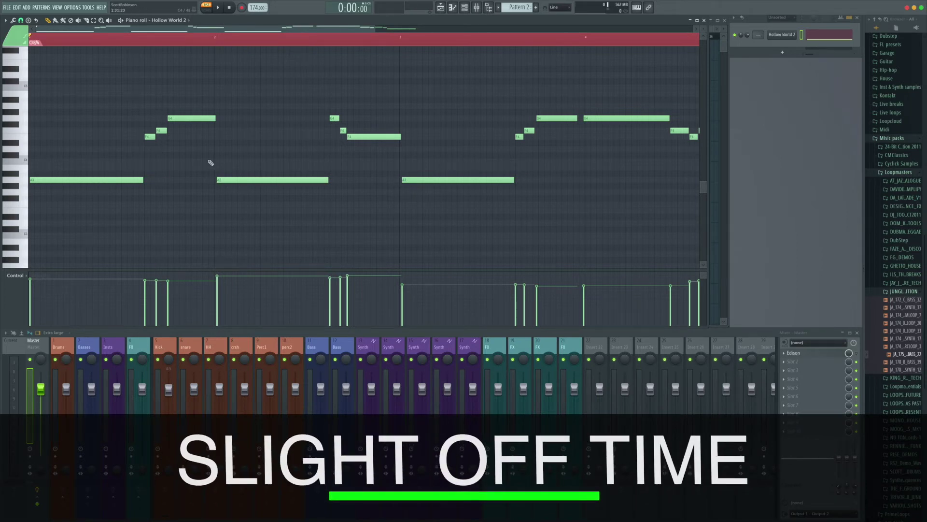
# - Quantize all melody notes with the velocity level set to 0
pyautogui.hotkey('ctrl', 'a')
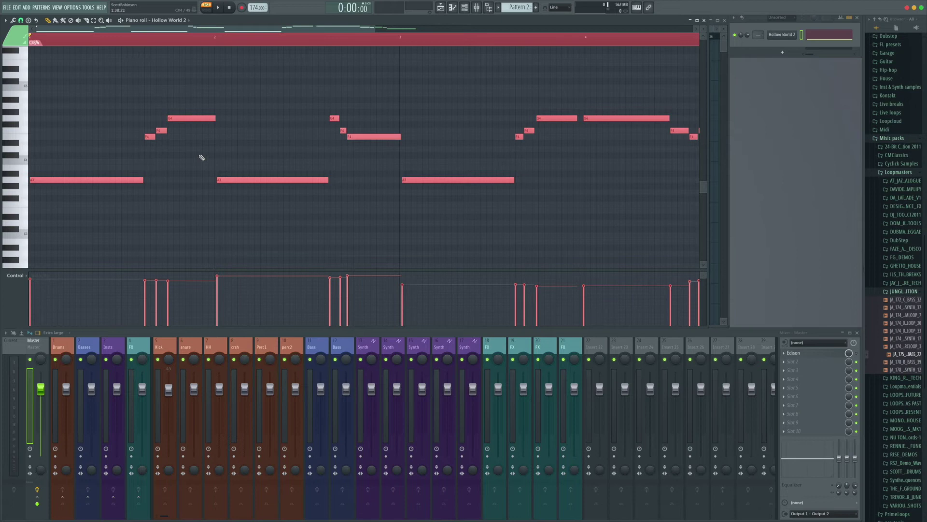
pyautogui.click(6, 21)
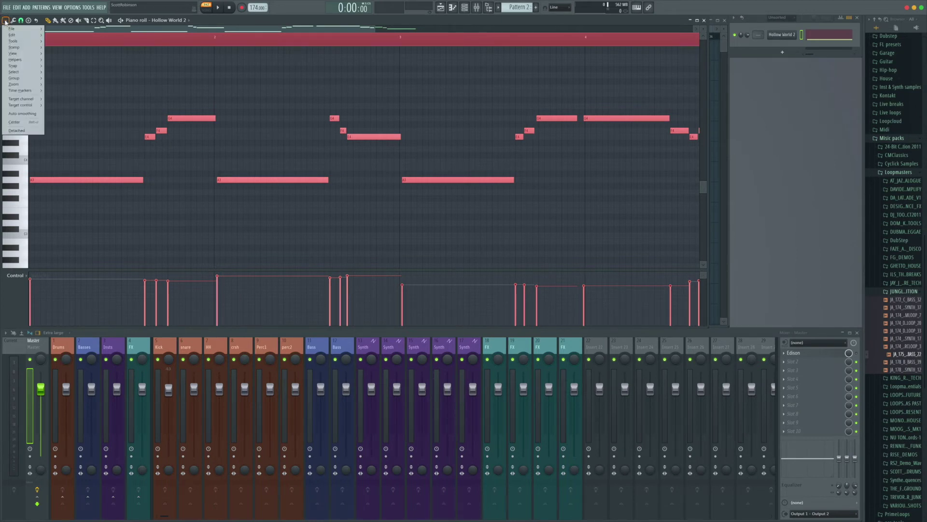
pyautogui.moveTo(31, 43)
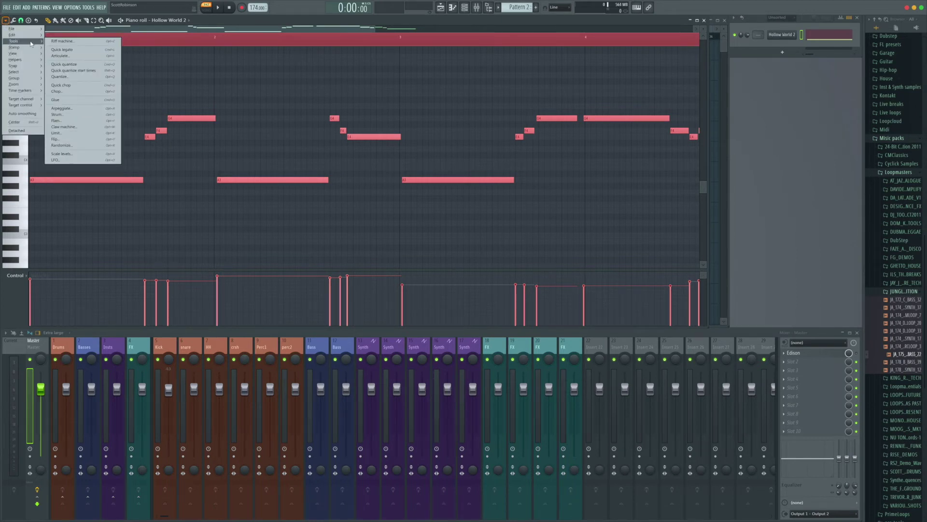
pyautogui.click(83, 77)
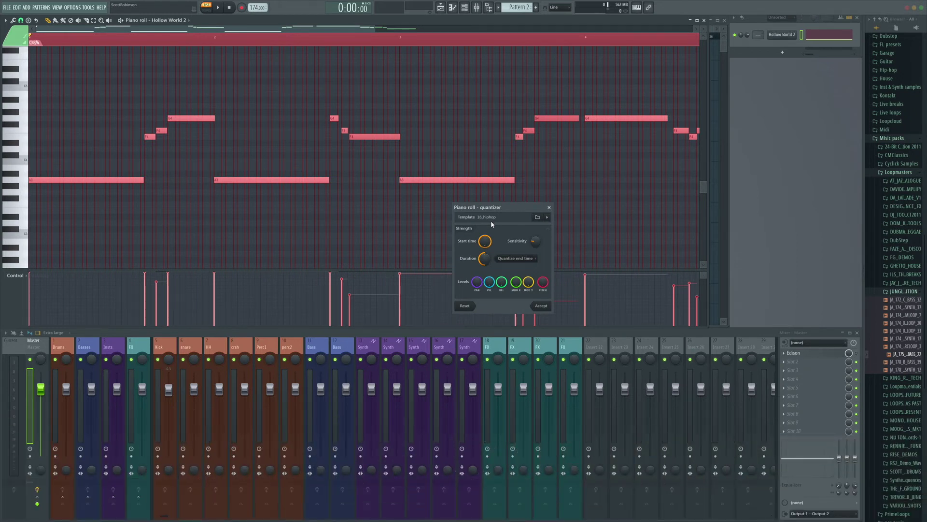
pyautogui.moveTo(489, 281); pyautogui.dragTo(489, 309)
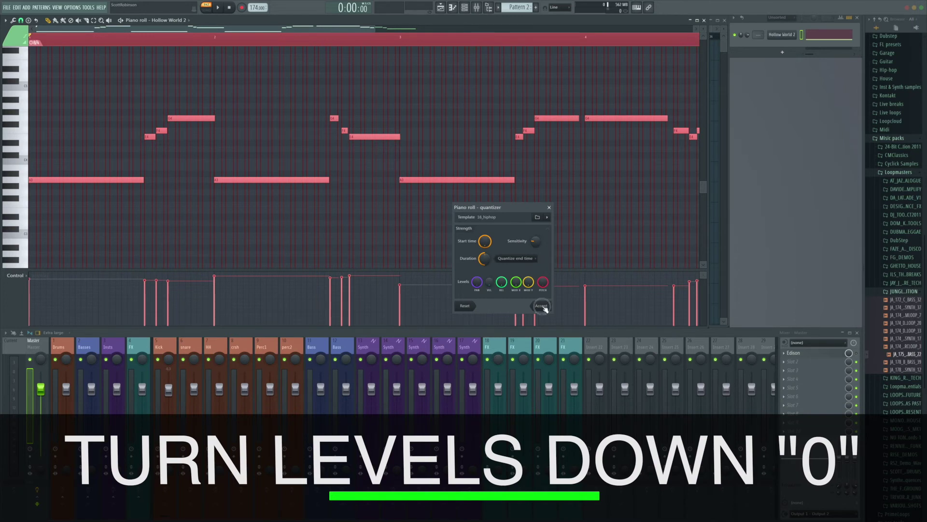
pyautogui.click(541, 306)
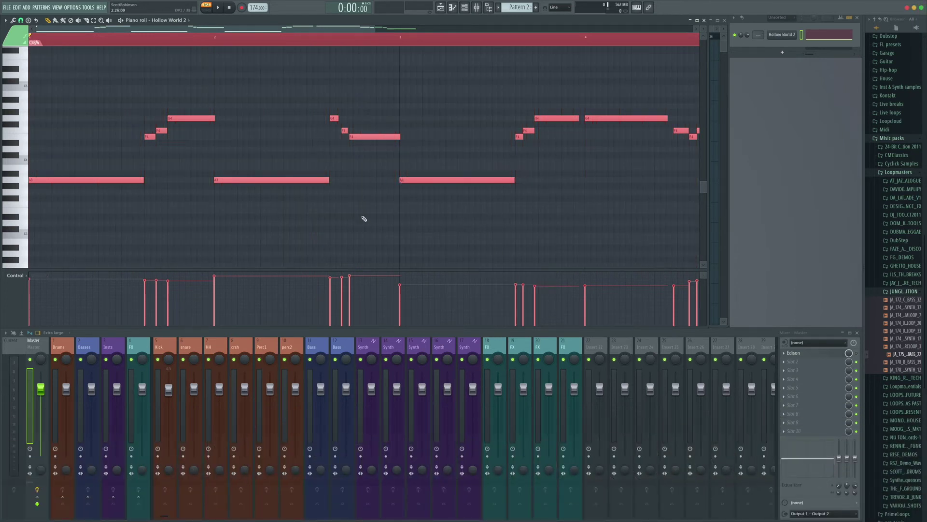
# - Deselect the notes and play the quantized melody, then stop
pyautogui.hotkey('ctrl', 'd')
pyautogui.press('space')
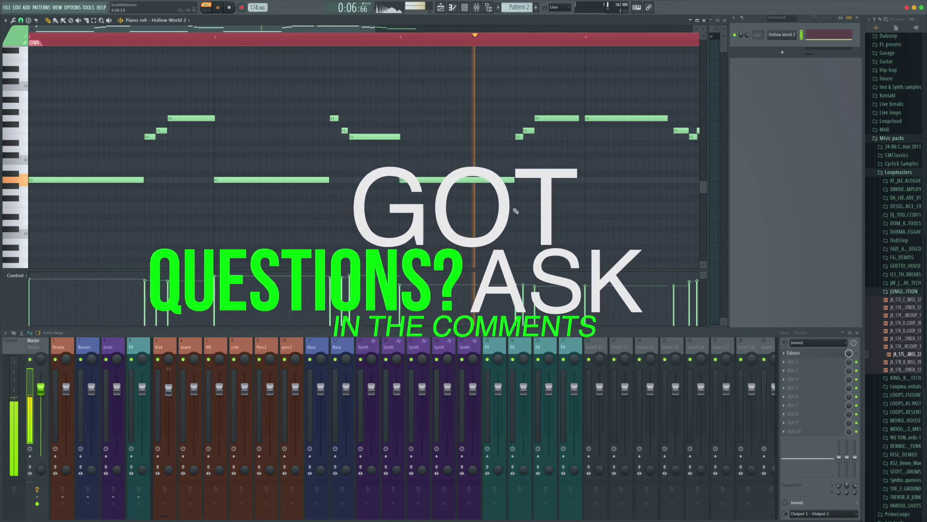
pyautogui.press('space')
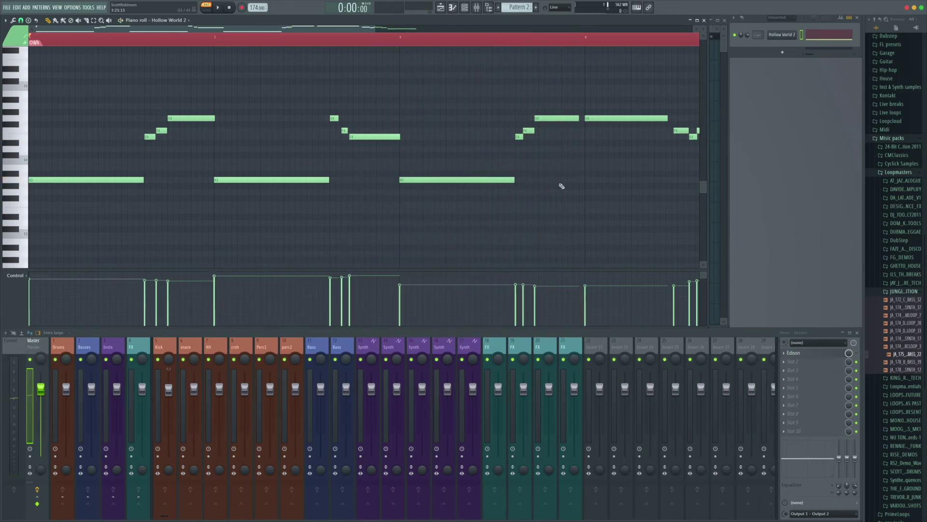
# - Load the Thwip Lead preset on the melody's synth channel and play the melody with it
pyautogui.click(784, 36)
pyautogui.moveTo(685, 79); pyautogui.dragTo(790, 78)
pyautogui.click(494, 74)
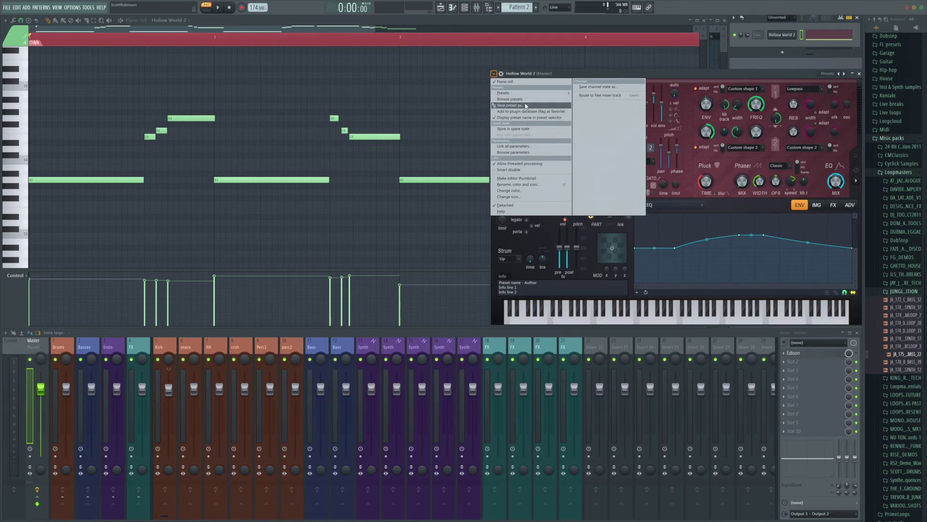
pyautogui.moveTo(527, 95)
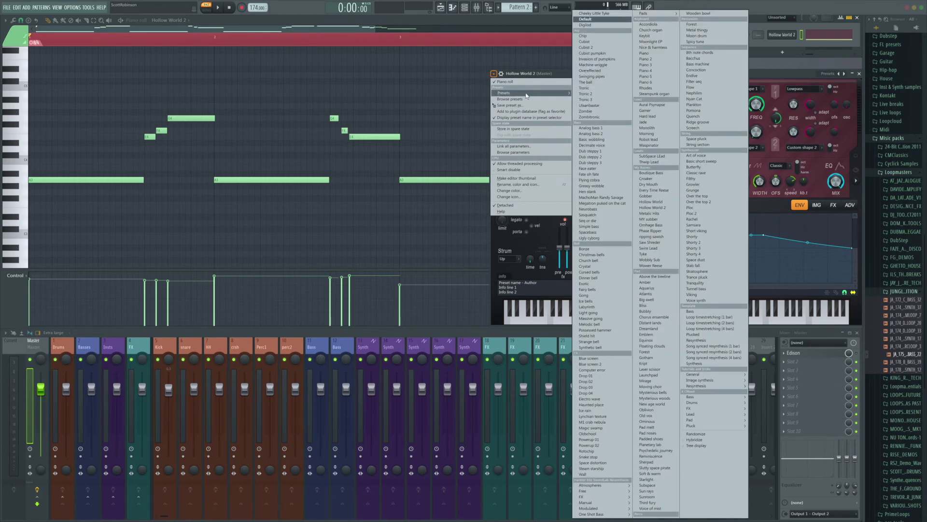
pyautogui.click(648, 161)
pyautogui.press('space')
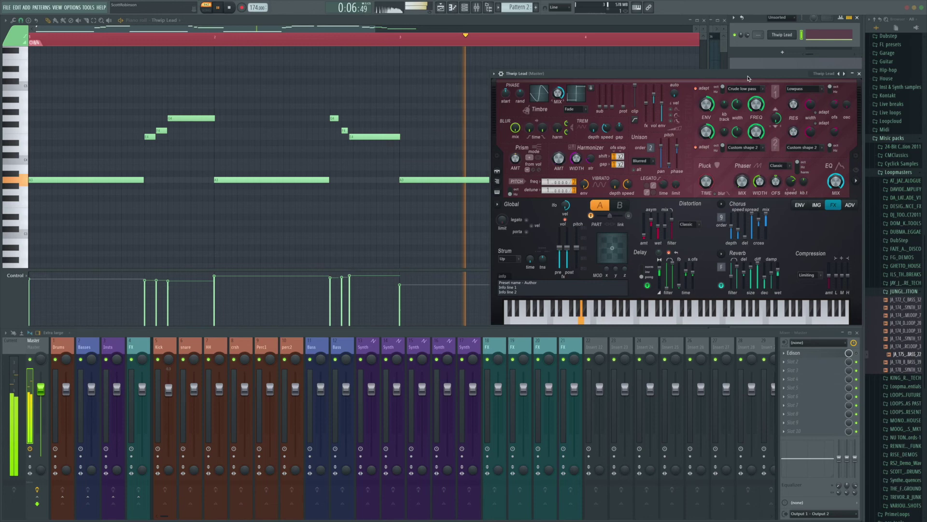
pyautogui.press('space')
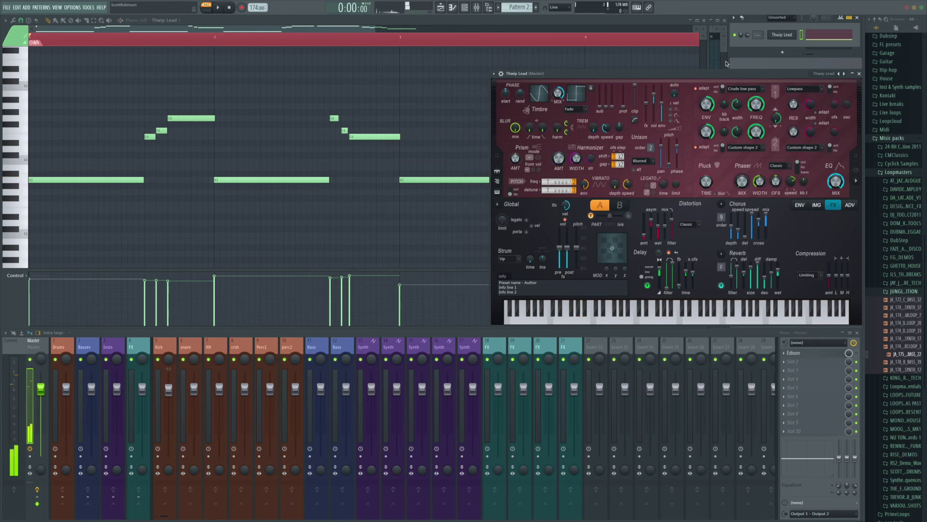
# - Place Pattern 2 at bar 1 of Track 1 in the Playlist
pyautogui.click(442, 9)
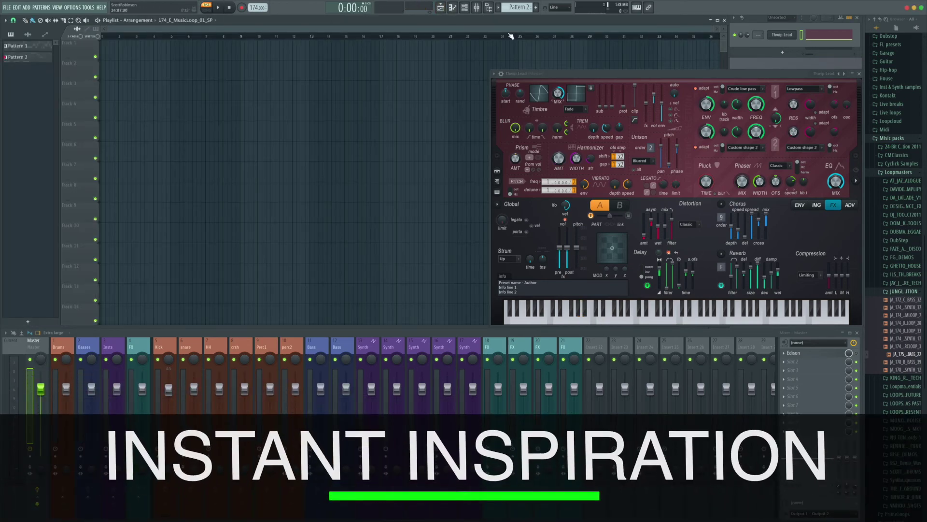
pyautogui.click(265, 48)
pyautogui.moveTo(290, 46); pyautogui.dragTo(129, 46)
# - Add a drum loop from the browser to Track 2 and play the song
pyautogui.moveTo(899, 322); pyautogui.dragTo(211, 73)
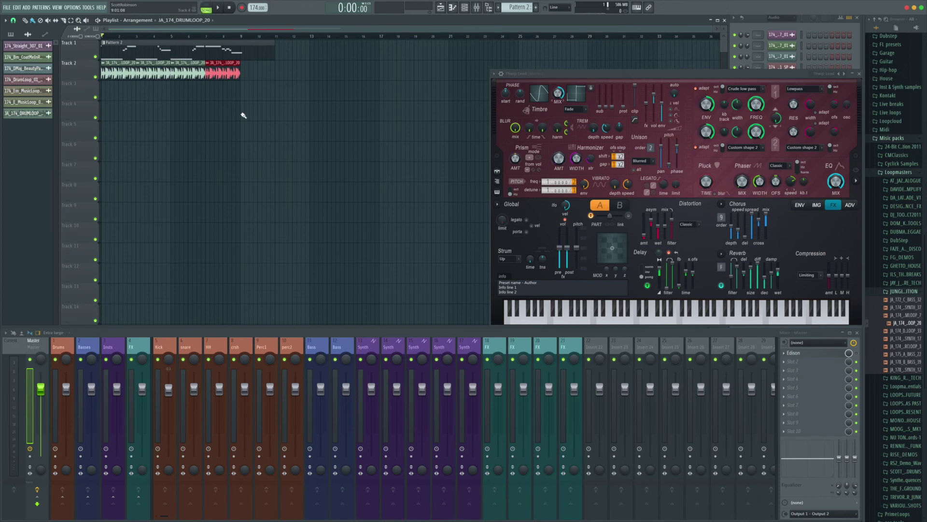
pyautogui.press('space')
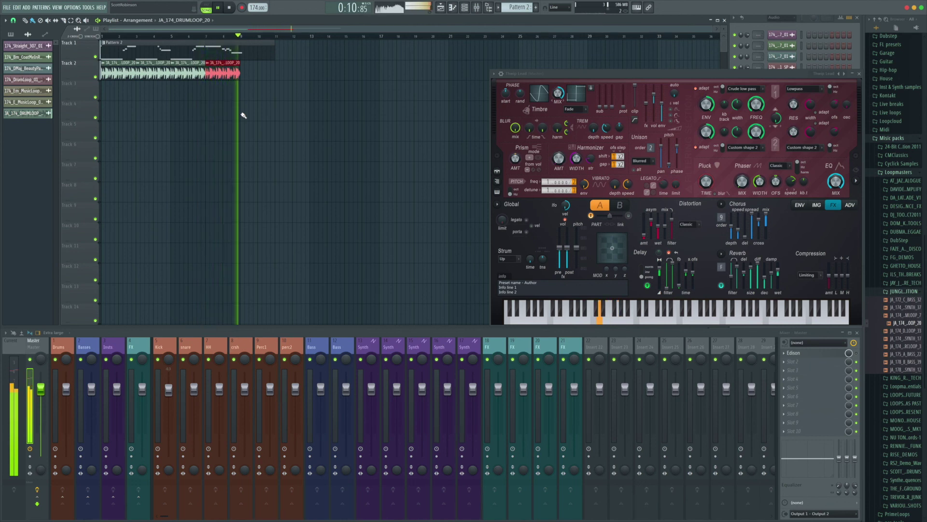
pyautogui.press('space')
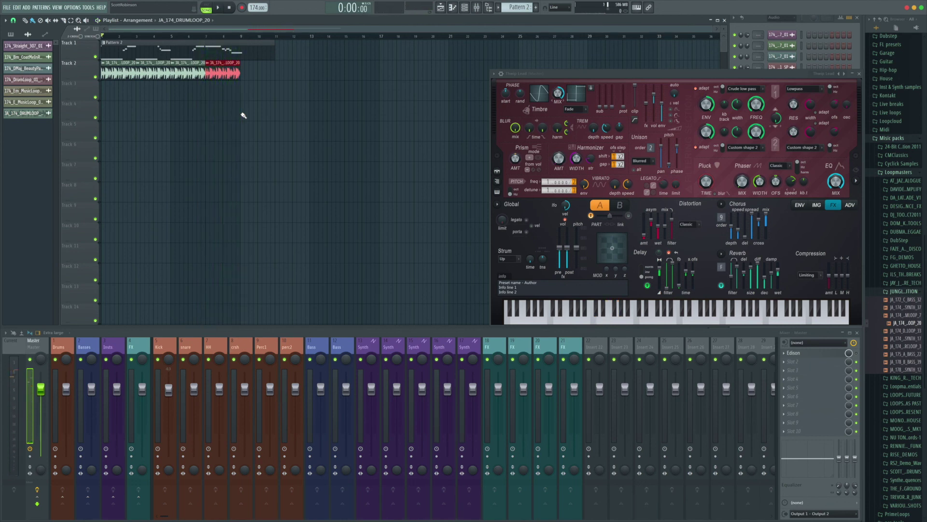